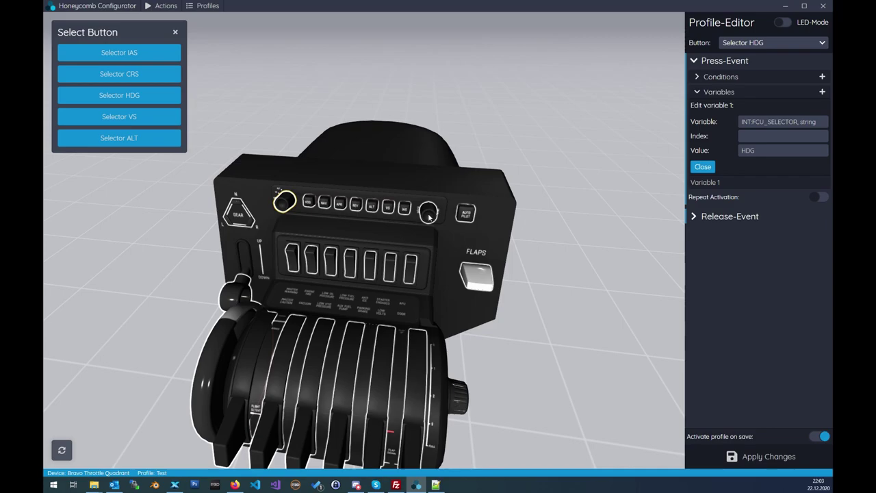
# Select the right-hand rotary knob on the quadrant model to list its Decrease and Increase actions.
pyautogui.click(429, 217)
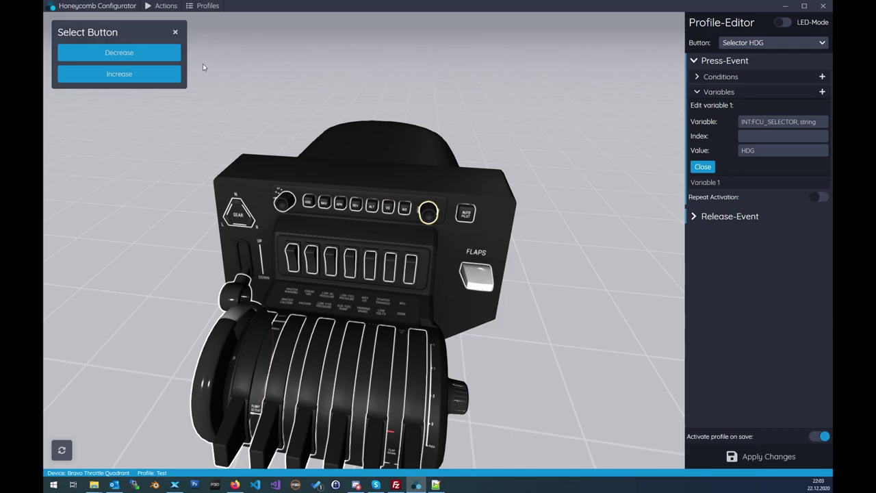
# Add a Decrease press-event condition requiring INT:FCU_SELECTOR to equal ALT.
pyautogui.click(88, 60)
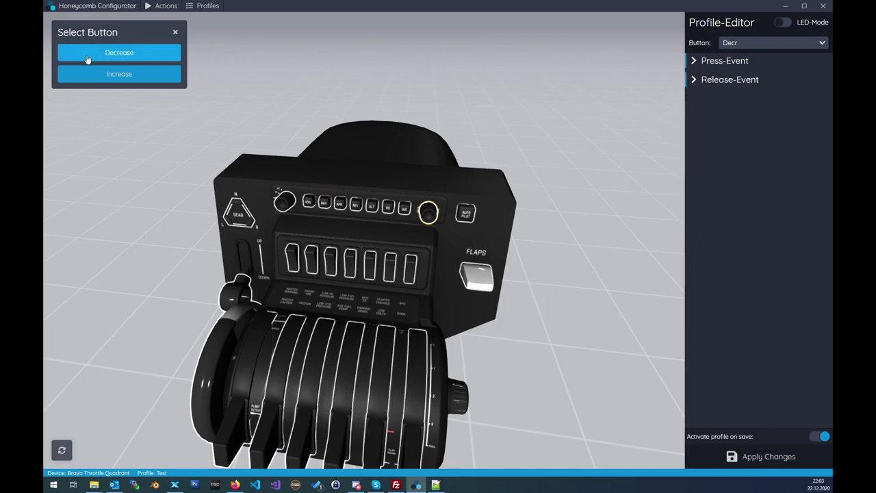
pyautogui.click(711, 67)
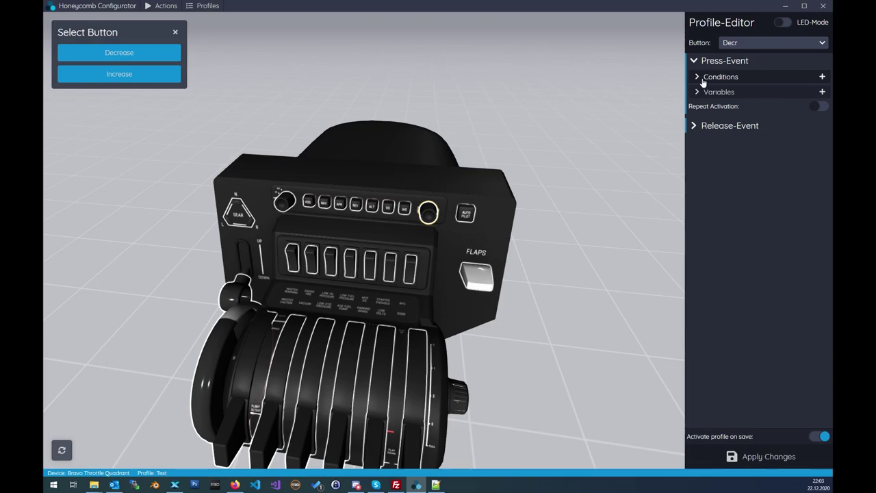
pyautogui.click(718, 79)
pyautogui.click(821, 77)
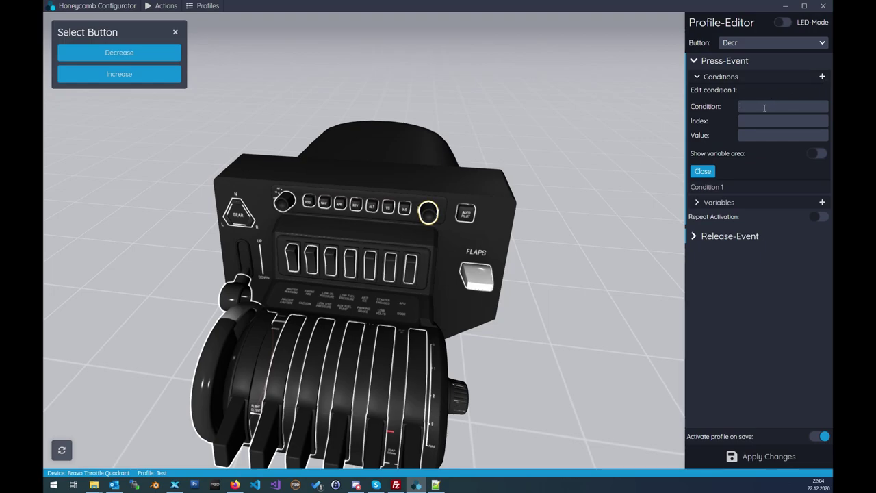
pyautogui.write('INT:FCU_SELECTOR, string')
pyautogui.write('ALT')
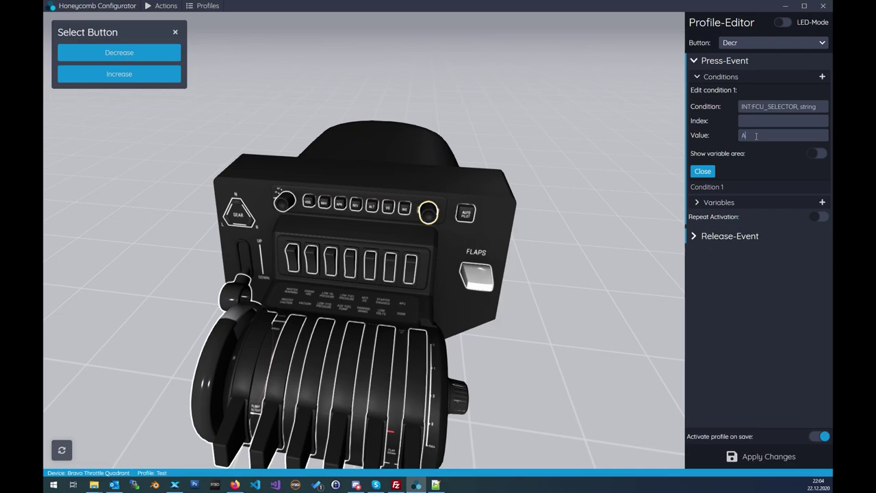
# Show condition 1's variable area and begin filling its empty variable.
pyautogui.click(821, 156)
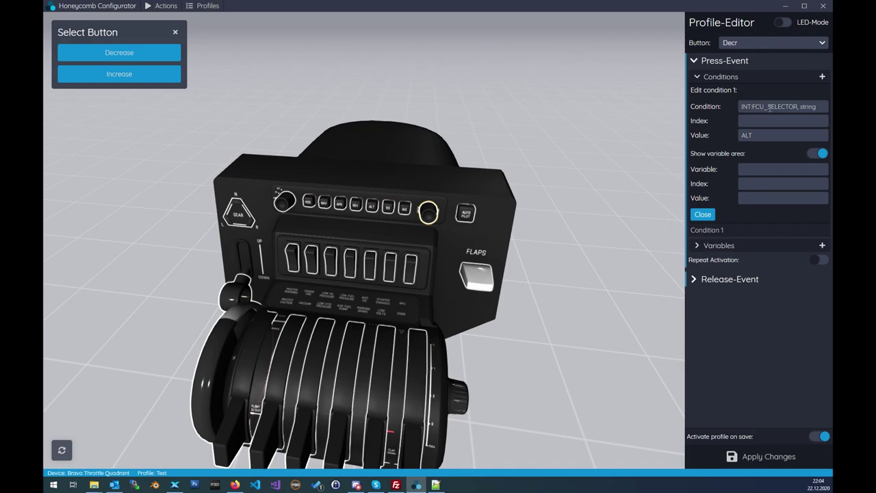
pyautogui.moveTo(773, 139); pyautogui.dragTo(731, 140)
pyautogui.click(748, 171)
pyautogui.click(245, 488)
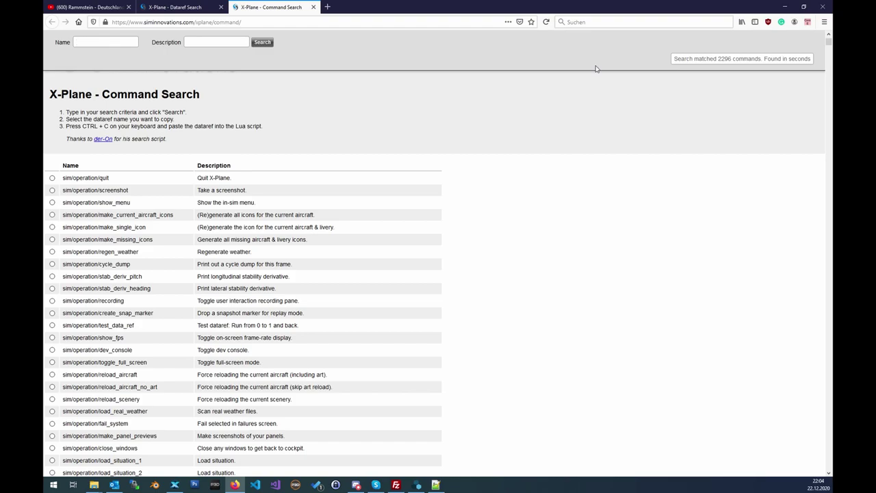
# Search the X-Plane commands for 'altitude' and copy sim/autopilot/altitude_down.
pyautogui.write('altitude')
pyautogui.press('Return')
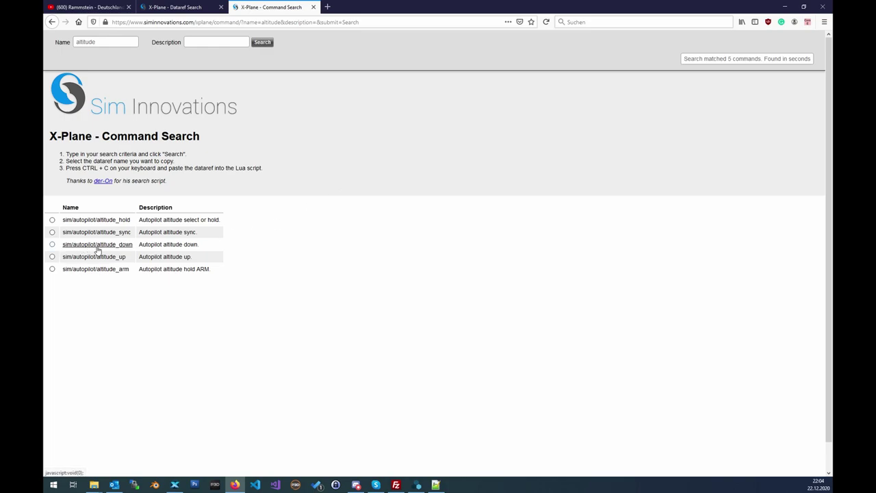
pyautogui.moveTo(135, 245); pyautogui.dragTo(64, 250)
pyautogui.hotkey('ctrl', 'c')
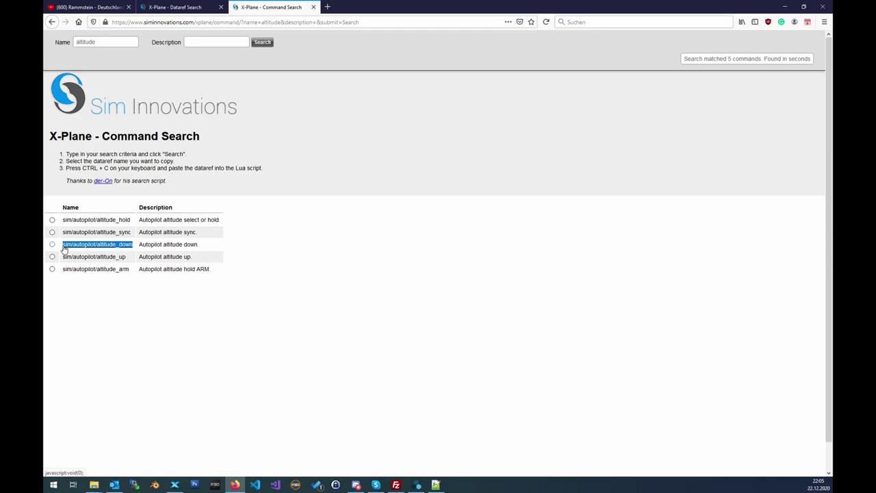
pyautogui.click(785, 6)
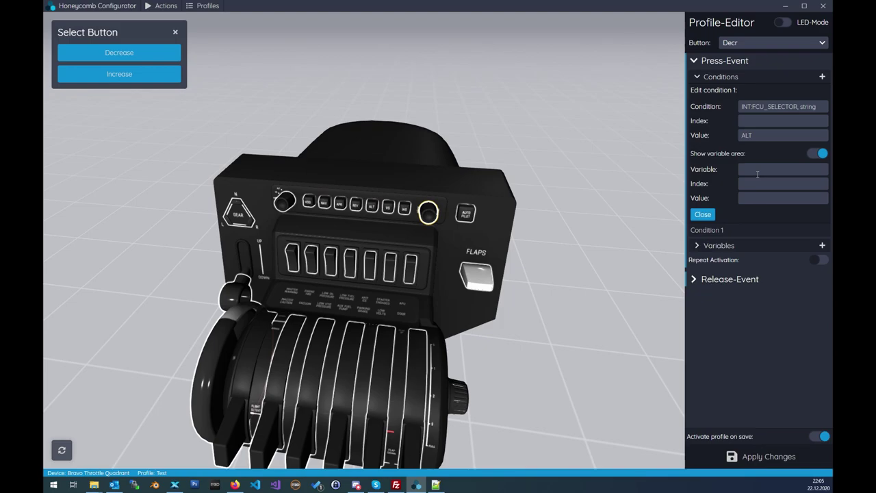
# Set condition 1's variable to sim/autopilot/altitude_down and add an empty Condition 2.
pyautogui.hotkey('ctrl', 'v')
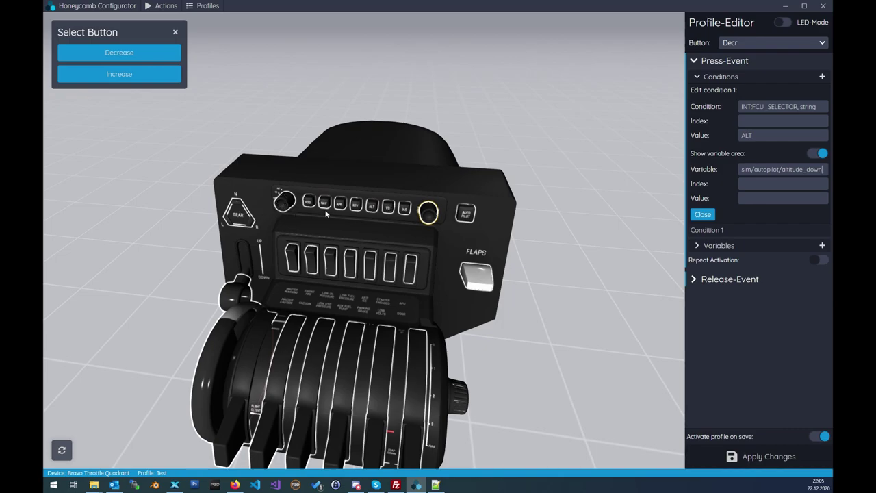
pyautogui.click(822, 77)
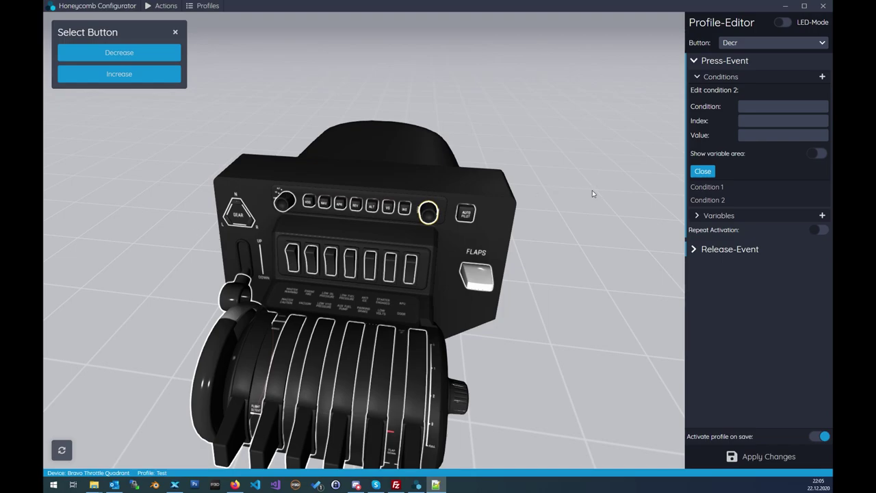
# Make Condition 2 check INT:FCU_SELECTOR for VS and show its variable area.
pyautogui.click(763, 107)
pyautogui.write('INT:FCU_SELECTOR, string')
pyautogui.click(763, 136)
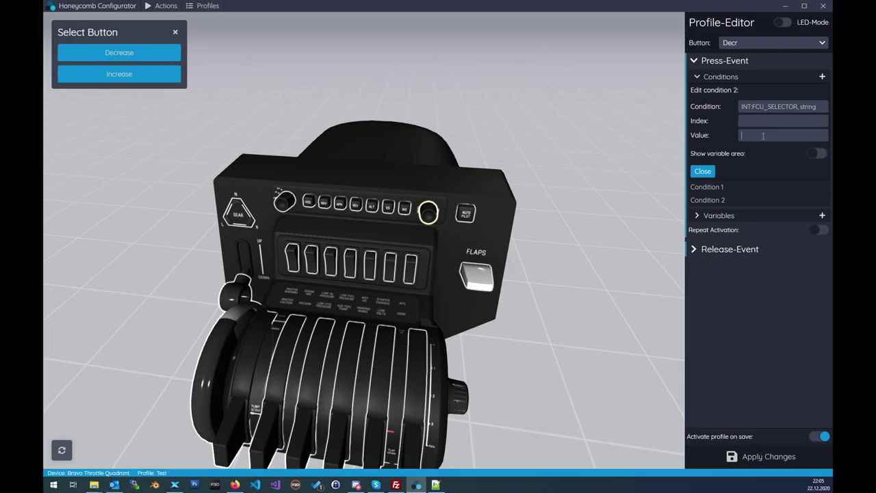
pyautogui.write('VS')
pyautogui.click(817, 155)
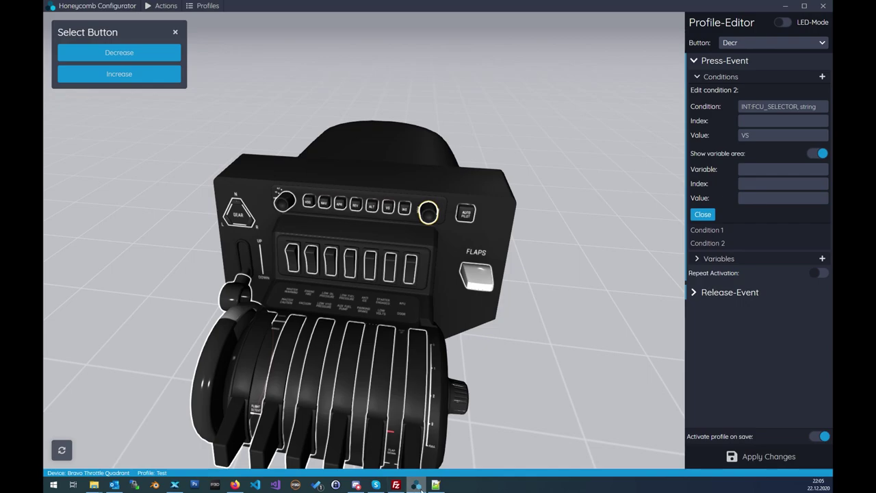
pyautogui.moveTo(419, 487)
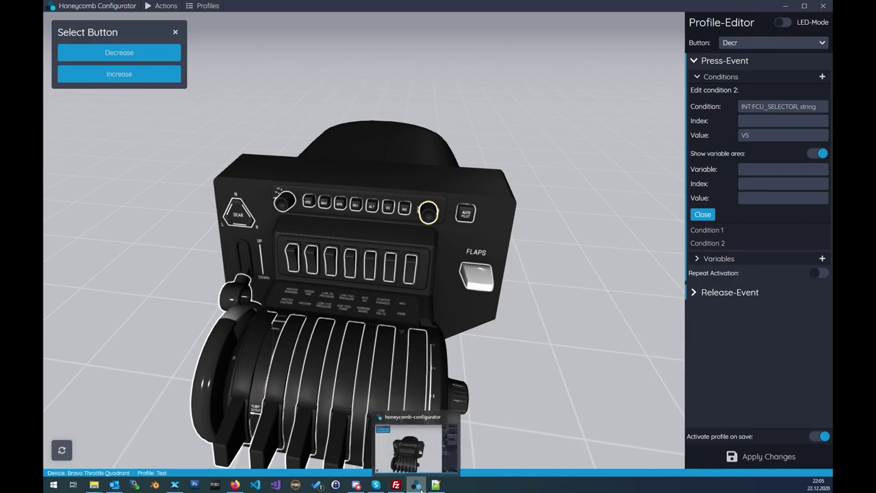
# Search commands for 'nose' and paste sim/autopilot/nose_down into Condition 2's variable.
pyautogui.click(235, 487)
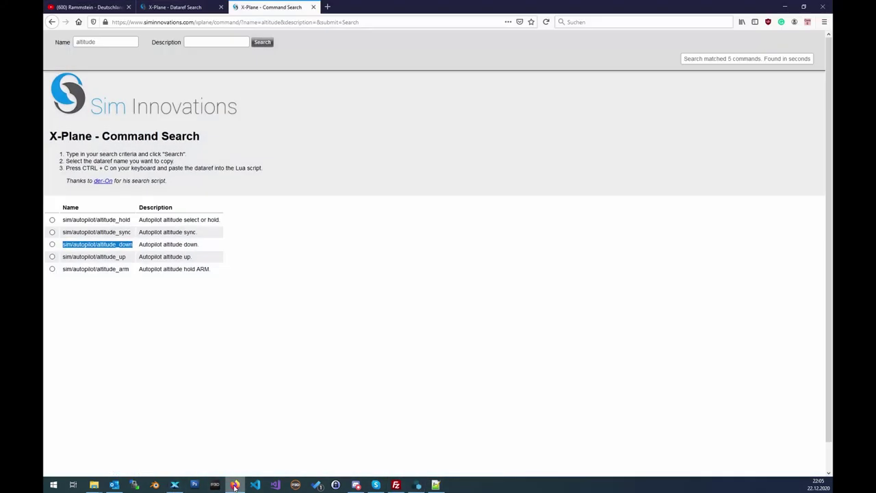
pyautogui.doubleClick(116, 39)
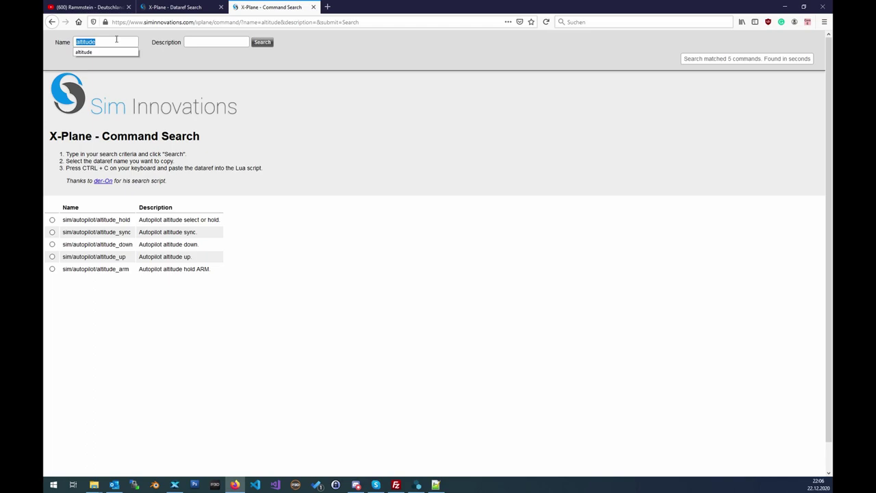
pyautogui.write('nose')
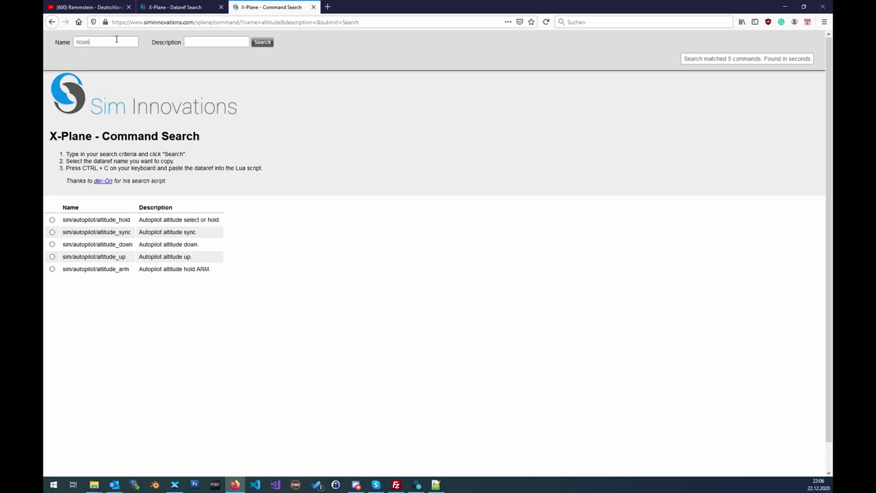
pyautogui.press('Return')
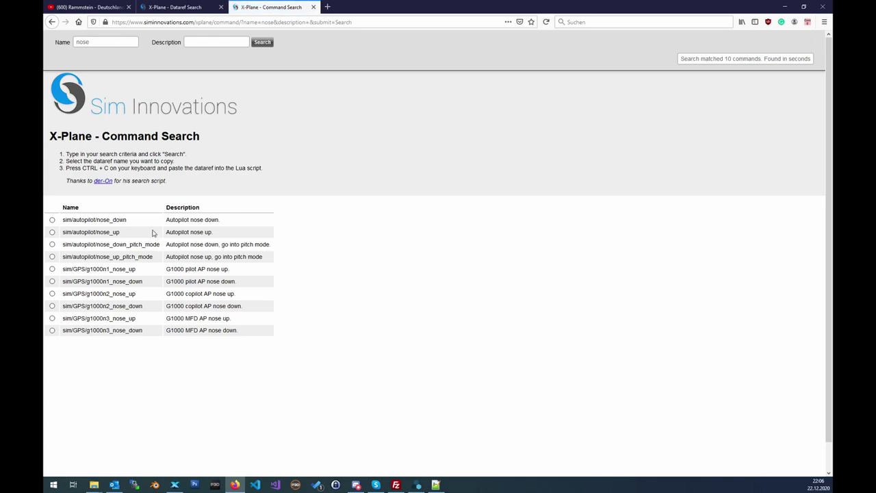
pyautogui.moveTo(126, 225); pyautogui.dragTo(54, 225)
pyautogui.hotkey('ctrl', 'c')
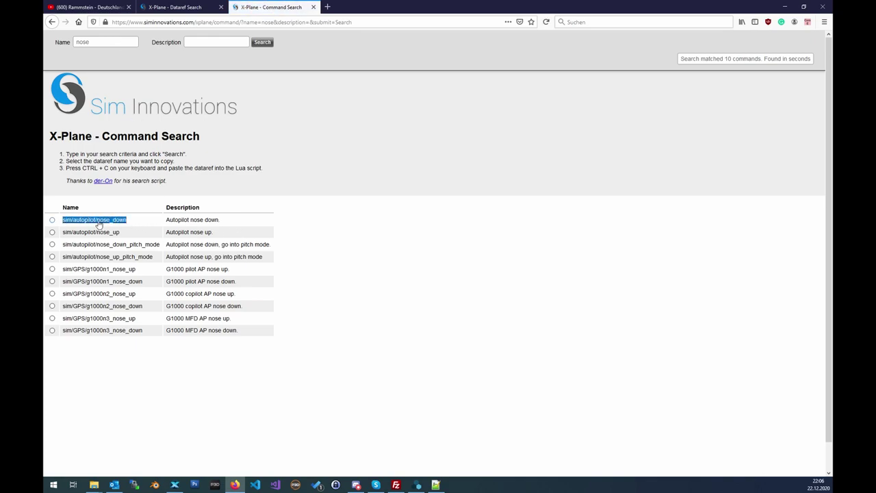
pyautogui.click(784, 6)
pyautogui.hotkey('ctrl', 'v')
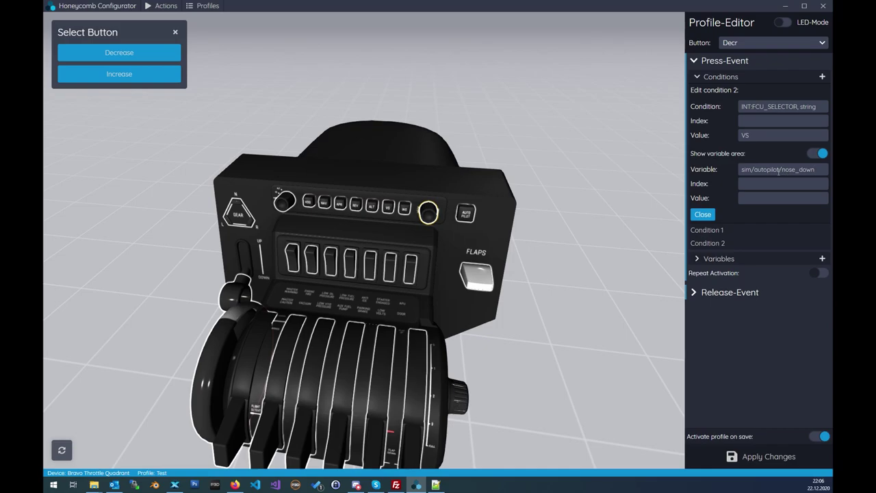
# Open Condition 1's edit form to check its ALT value and altitude_down command.
pyautogui.click(720, 233)
# Select the NAV, REV and then HDG buttons on the quadrant model.
pyautogui.click(323, 203)
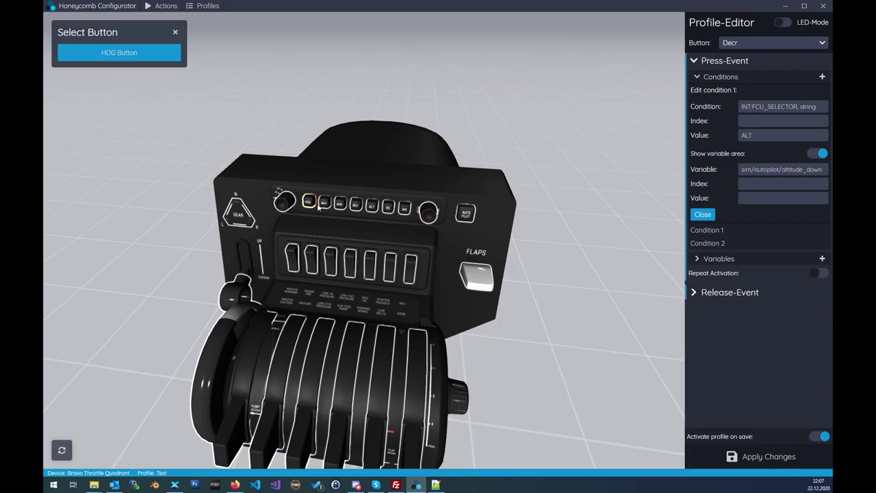
pyautogui.click(356, 207)
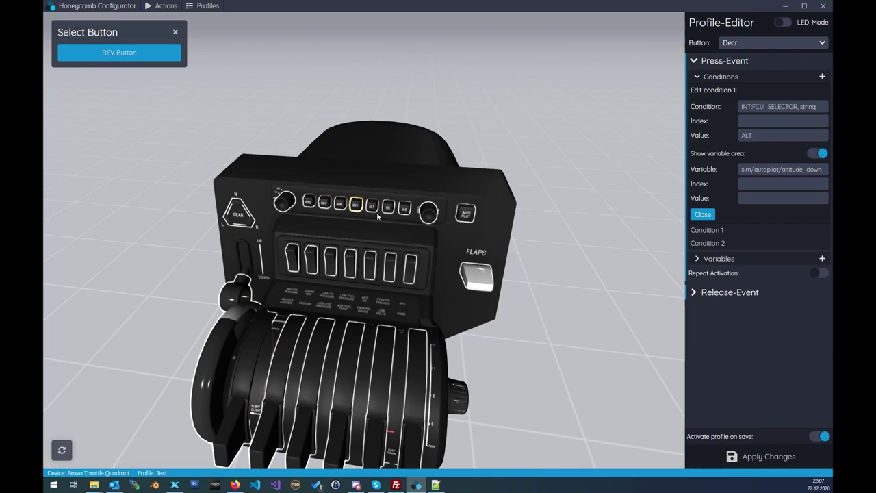
pyautogui.click(310, 206)
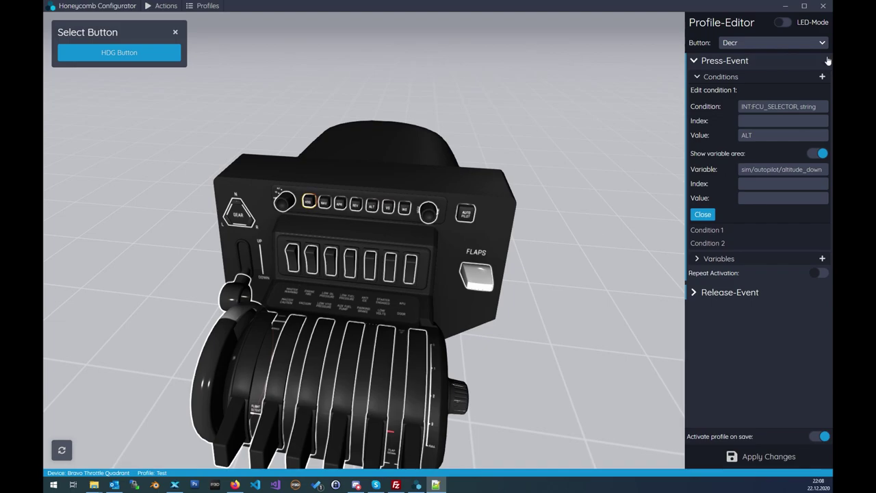
pyautogui.click(784, 25)
# Expand LED Settings, choose the ANC-MSTR_CTN LED and open its AND/OR Condition-Link choices.
pyautogui.click(696, 41)
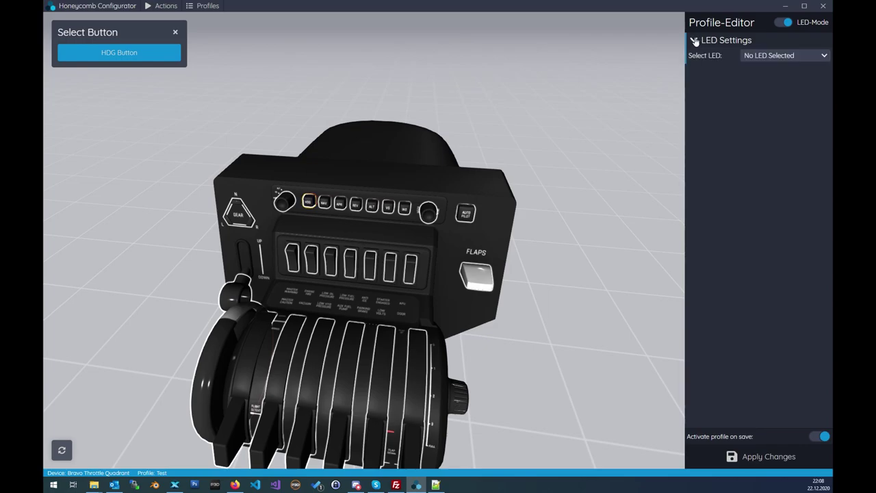
pyautogui.click(776, 58)
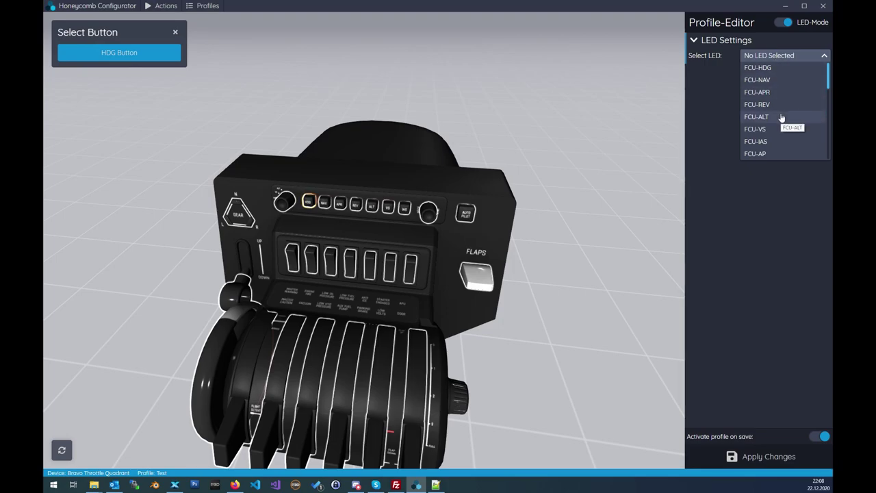
pyautogui.scroll(-3, 790, 123)
pyautogui.scroll(-3, 794, 126)
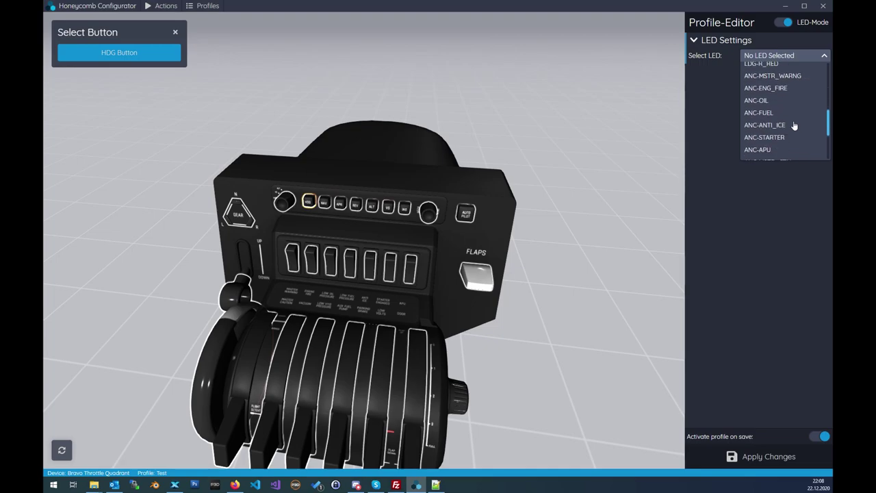
pyautogui.moveTo(830, 121); pyautogui.dragTo(830, 140)
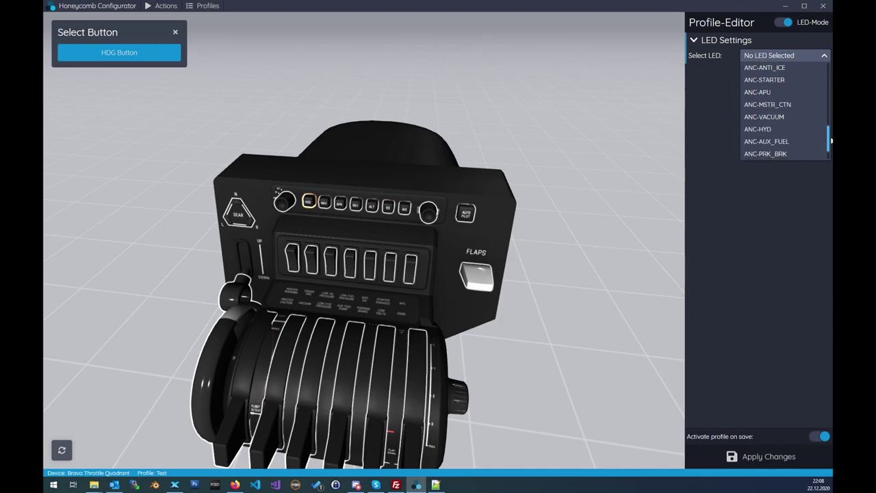
pyautogui.click(794, 105)
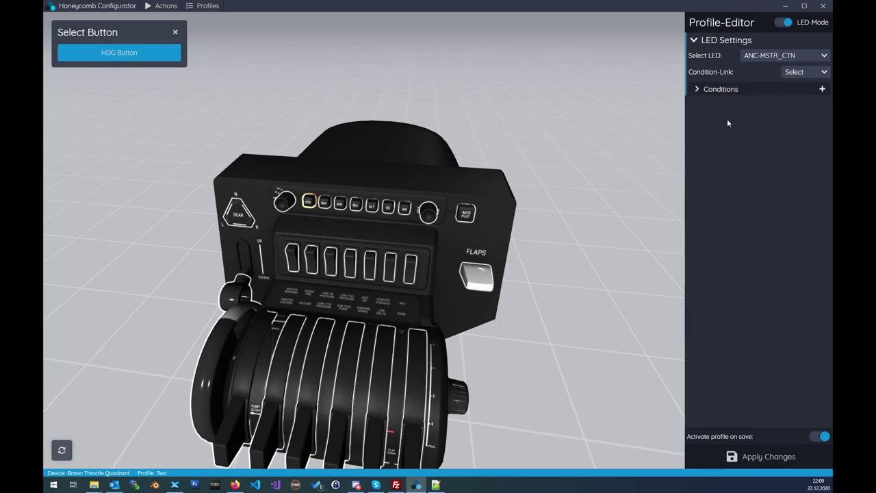
pyautogui.click(799, 76)
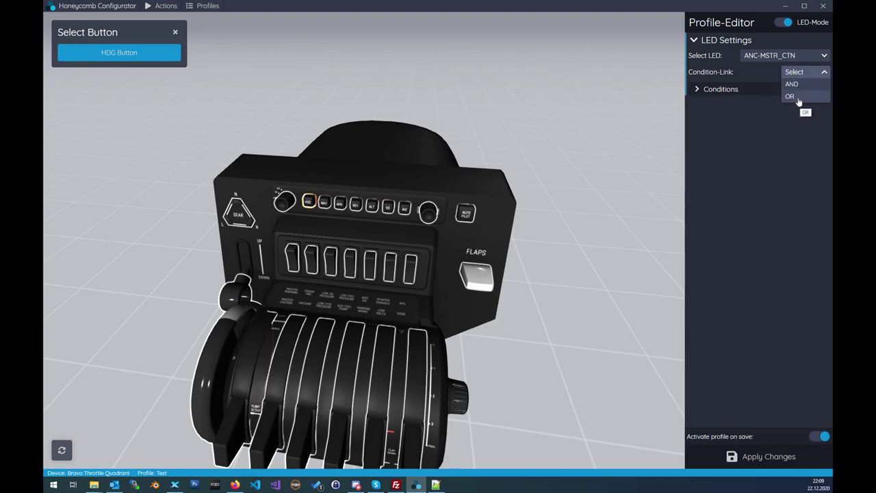